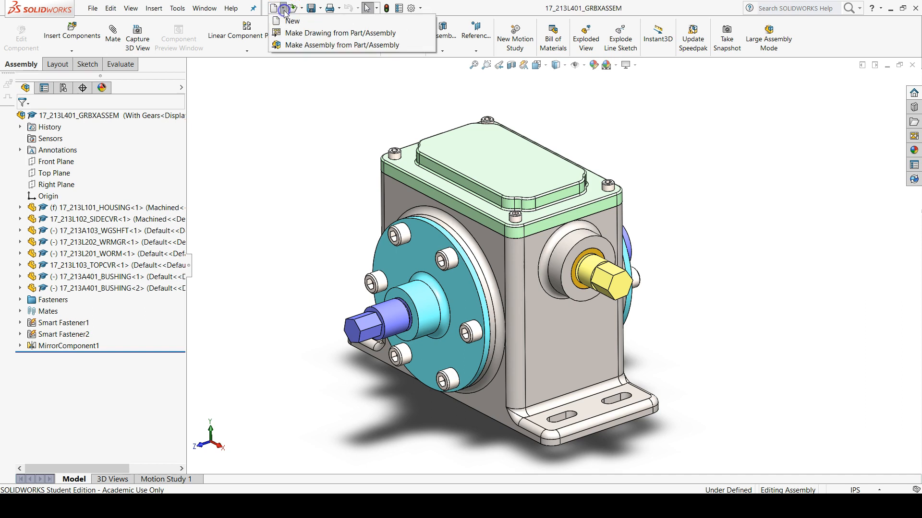
Create a drawing from the gearbox assembly on a B (ANSI) Landscape sheet with the sheet format displayed.
left_click(300, 34)
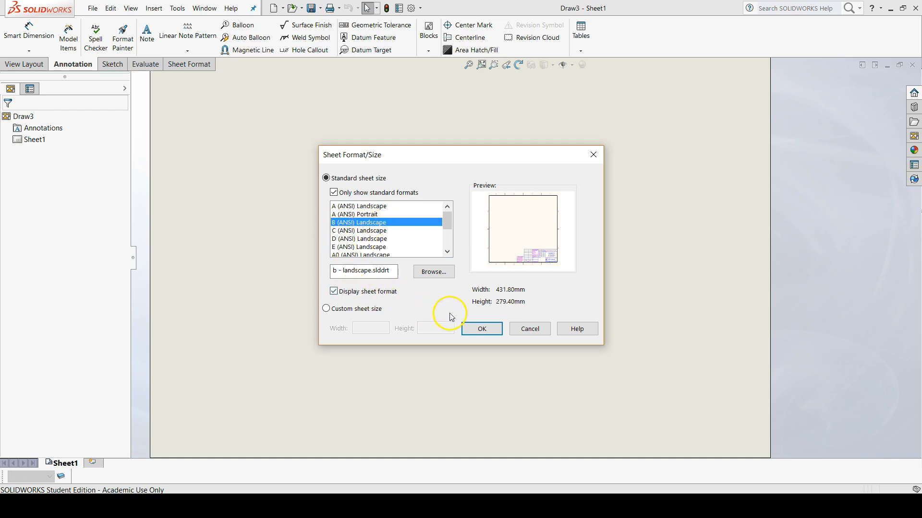
left_click(482, 329)
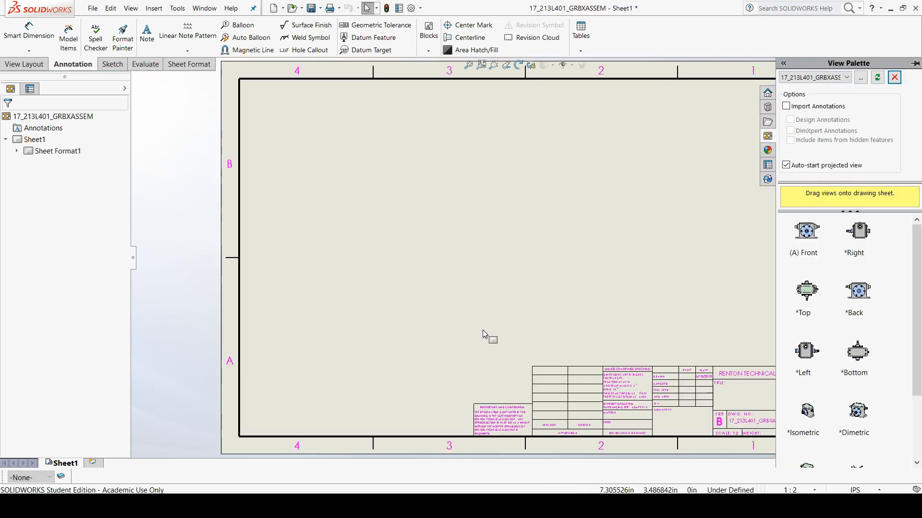
Place the Isometric Exploded view of the gearbox assembly in the lower-left area of the drawing sheet.
scroll(588, 283, "up", 3)
scroll(646, 209, "down", 3)
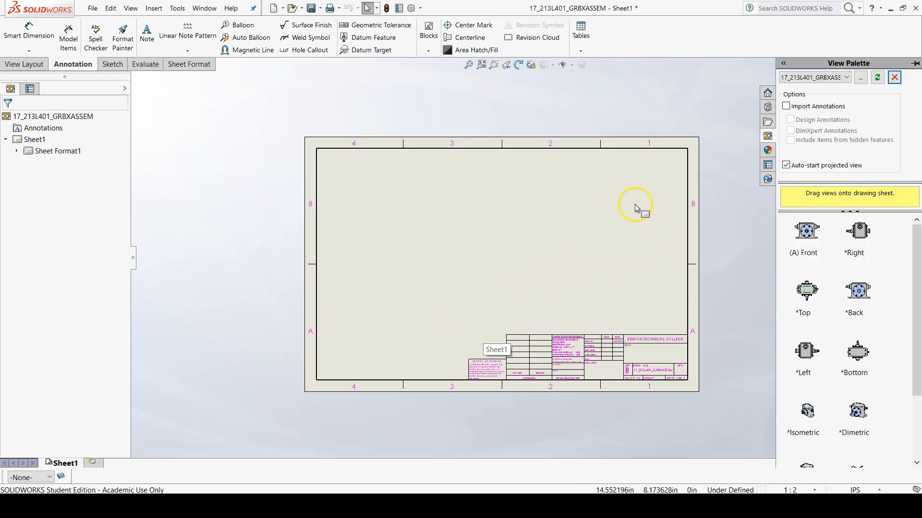
scroll(444, 336, "down", 2)
scroll(442, 346, "up", 2)
scroll(444, 343, "down", 2)
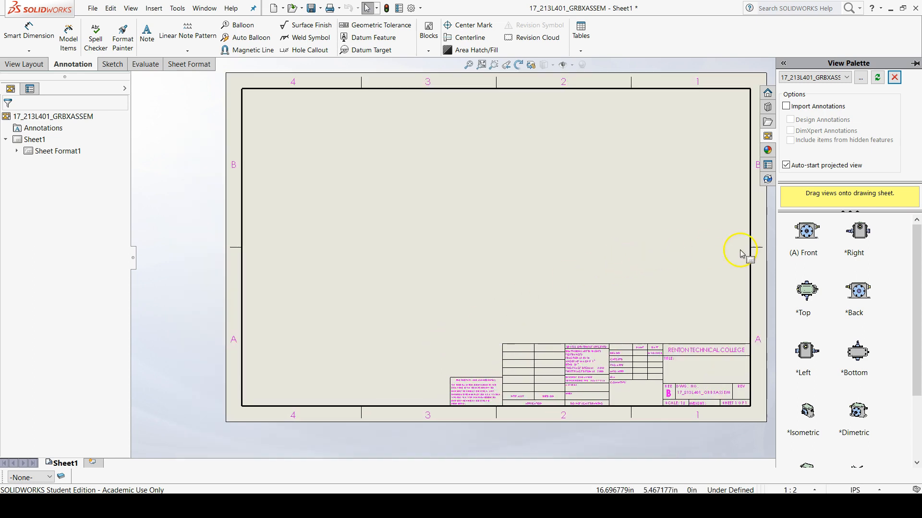
scroll(907, 240, "down", 2)
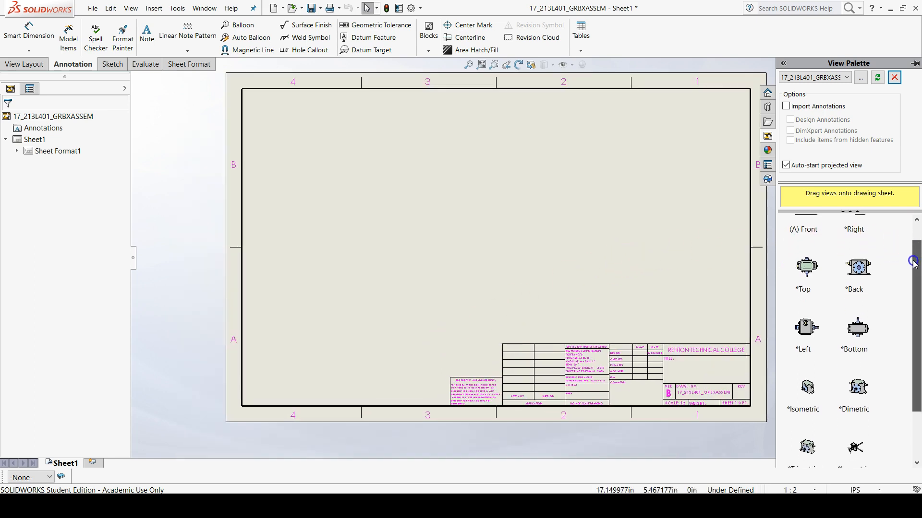
scroll(907, 298, "down", 1)
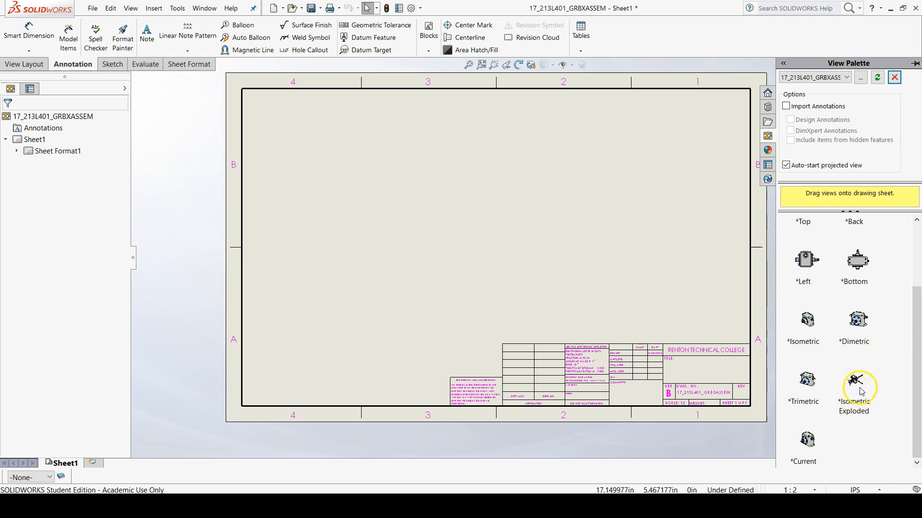
mouse_move(857, 386)
left_mouse_down()
mouse_move(857, 396)
mouse_move(720, 310)
mouse_move(547, 274)
mouse_move(369, 308)
left_mouse_up()
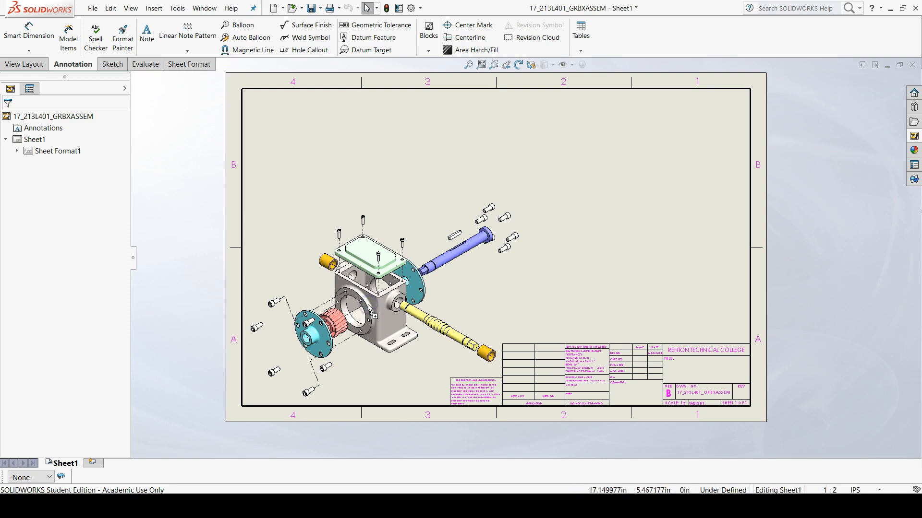
Set the exploded drawing view's display style to Shaded With Edges.
left_click(448, 319)
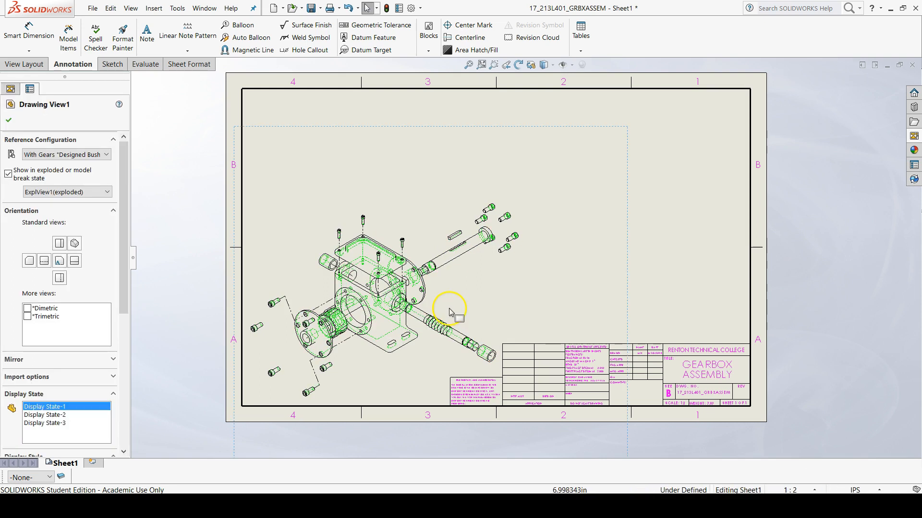
left_click_drag(119, 263, 92, 368)
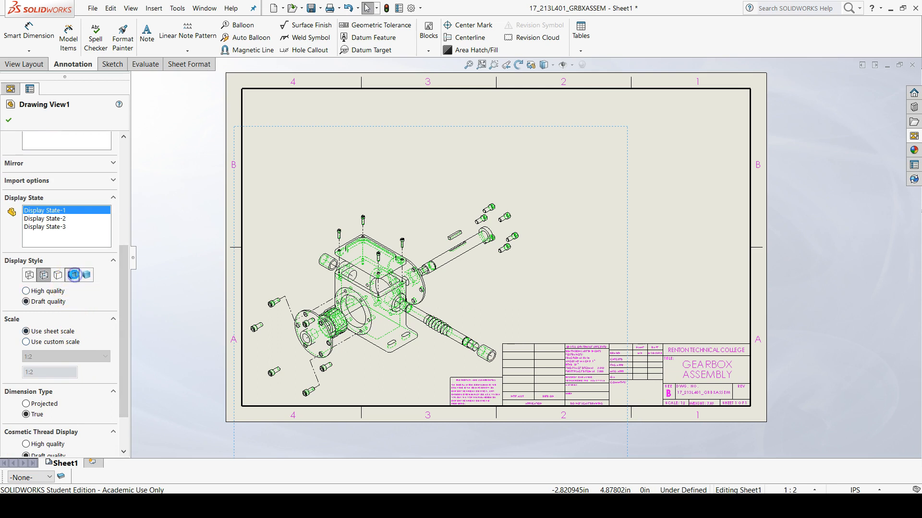
left_click(73, 275)
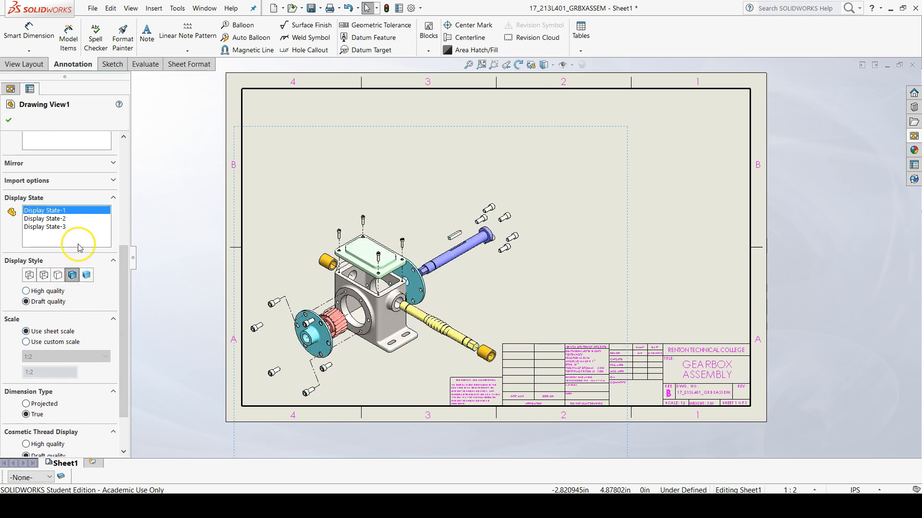
left_click(10, 121)
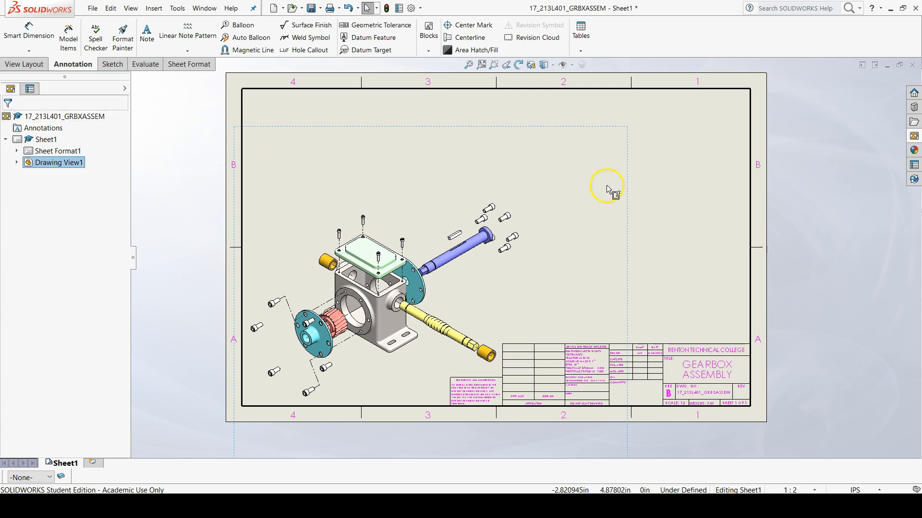
left_click(663, 194)
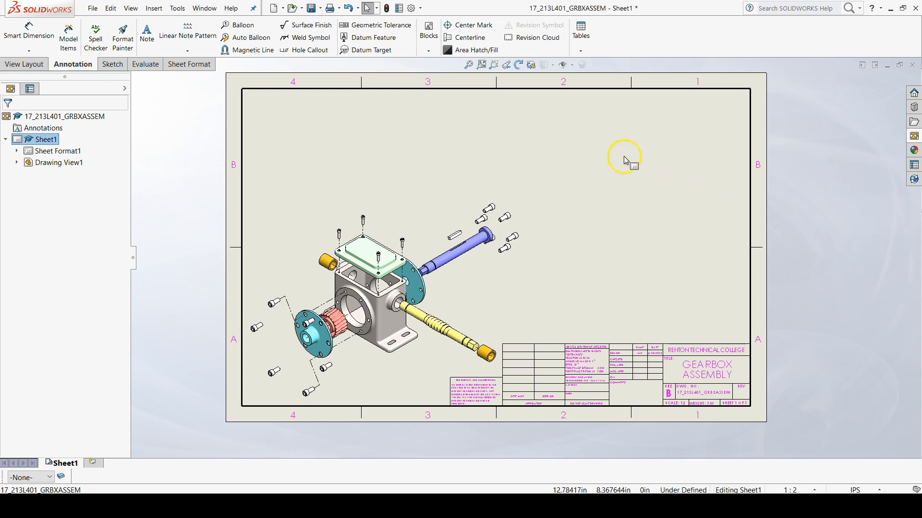
left_click(581, 185)
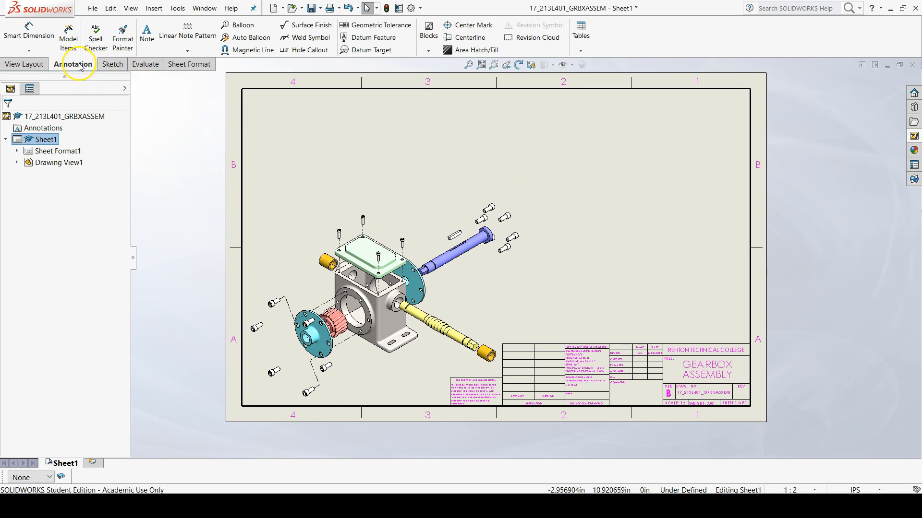
Start a Bill of Materials table based on the exploded drawing view.
left_click(581, 48)
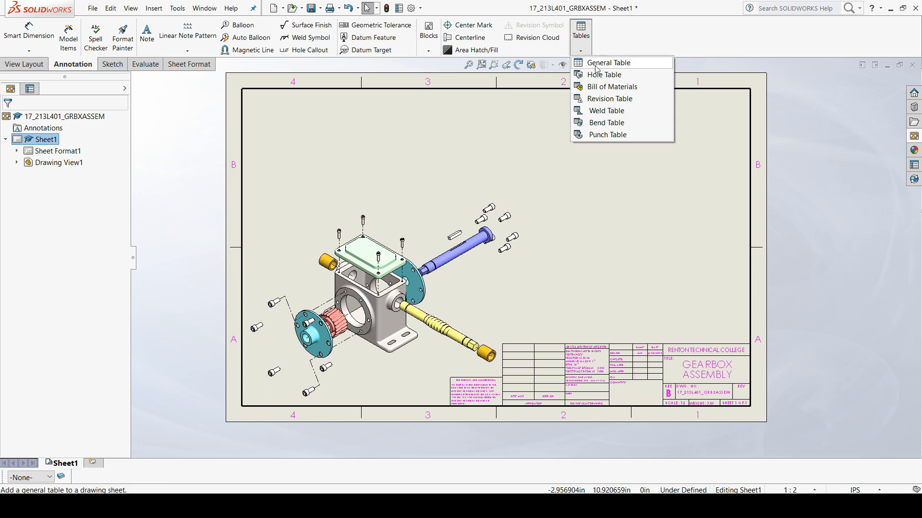
left_click(638, 90)
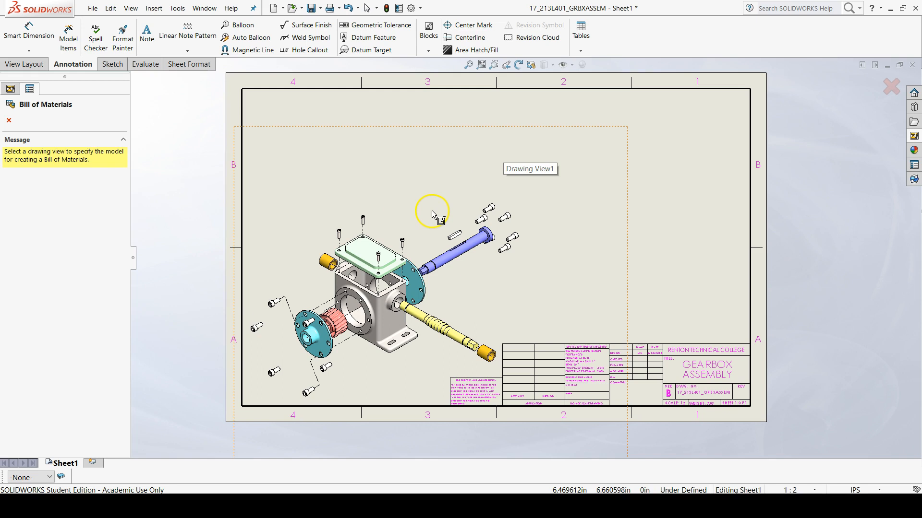
left_click(417, 240)
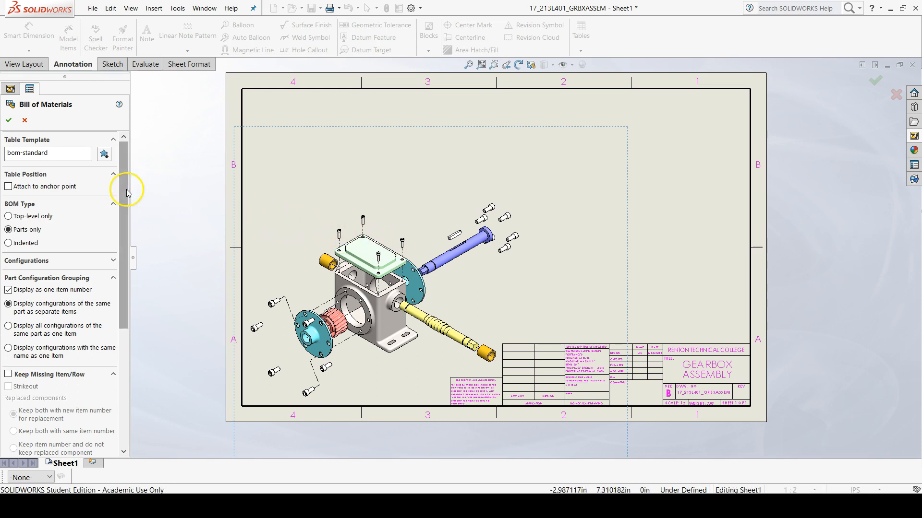
Review the Bill of Materials settings for BOM type, part configuration grouping, missing items, item numbers and border.
left_click_drag(126, 191, 113, 216)
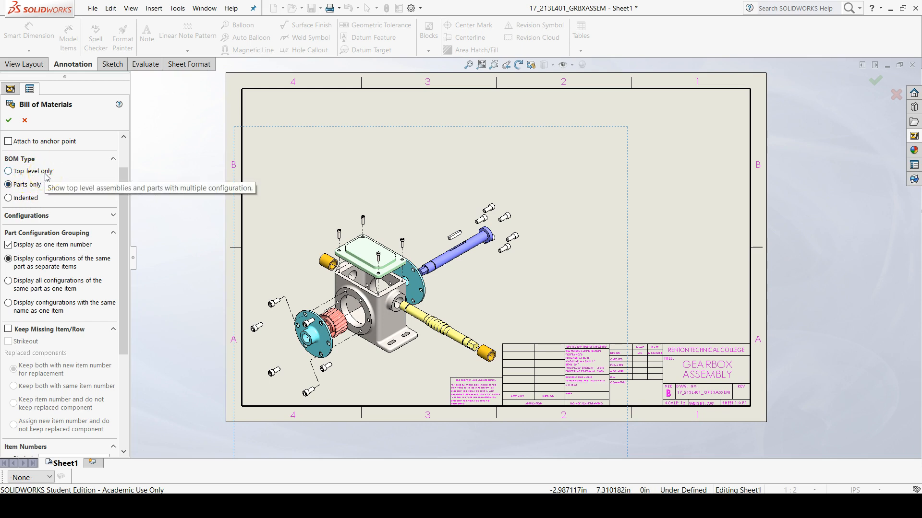
left_click_drag(123, 192, 124, 229)
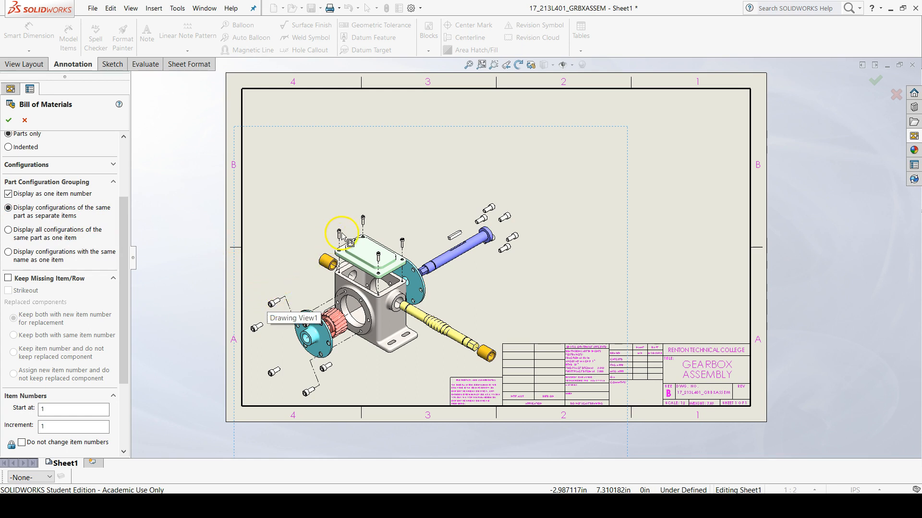
key("ctrl")
key("ctrl")
key("ctrl")
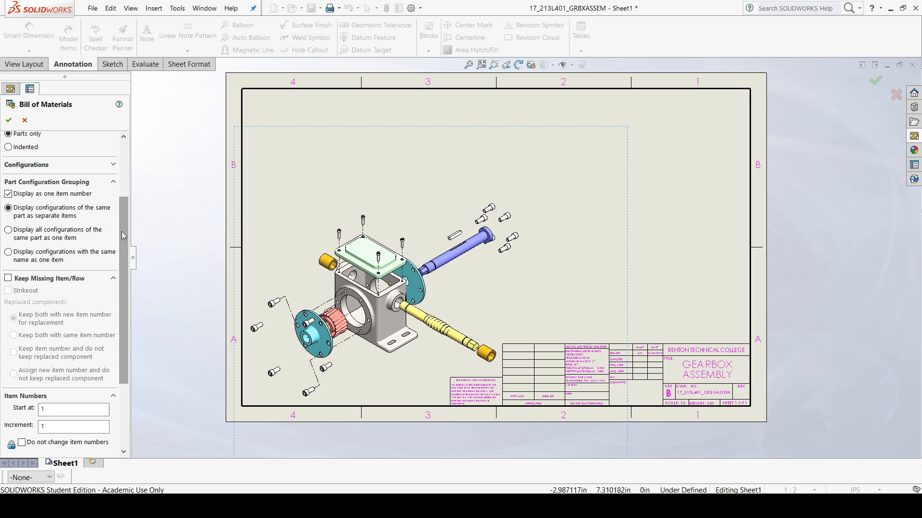
left_click_drag(125, 233, 123, 300)
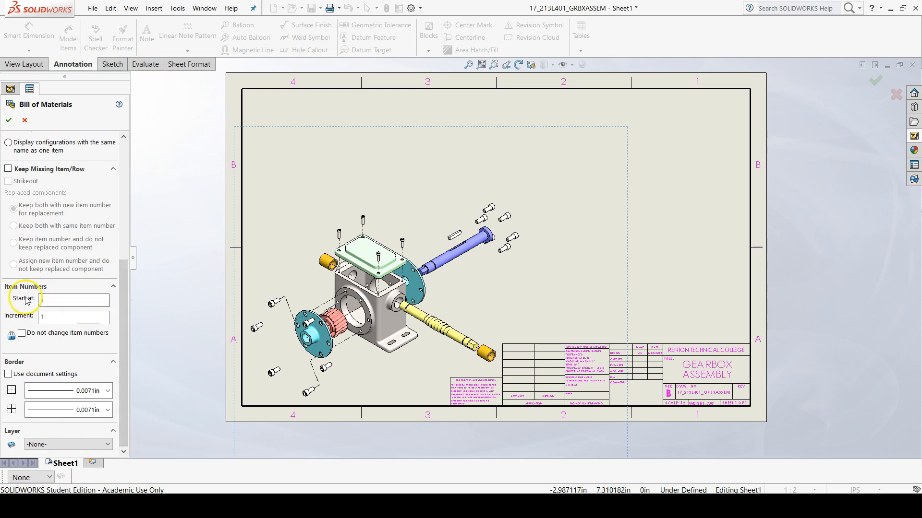
key("ctrl")
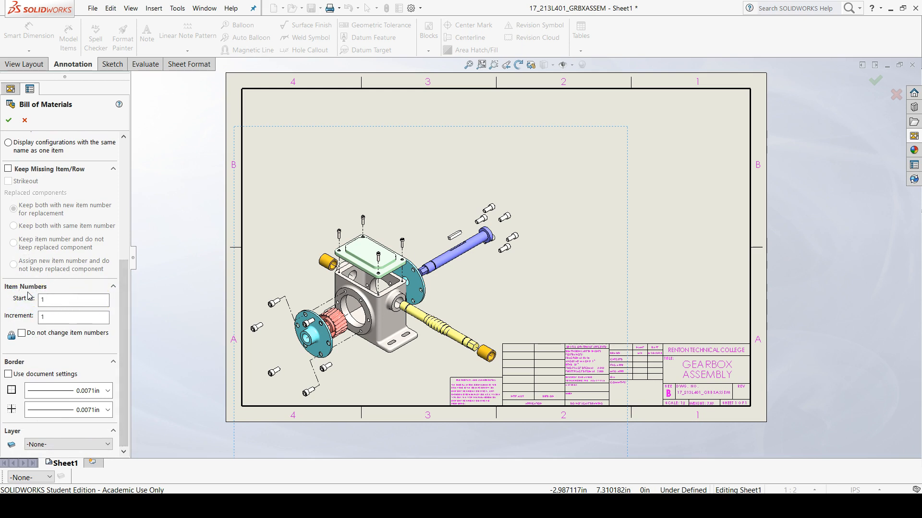
key("ctrl")
key("ctrl")
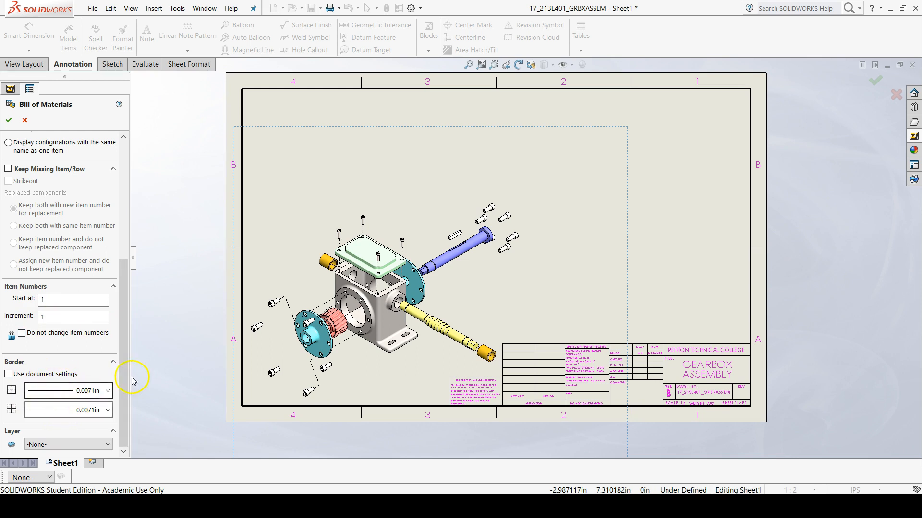
left_click_drag(130, 365, 114, 240)
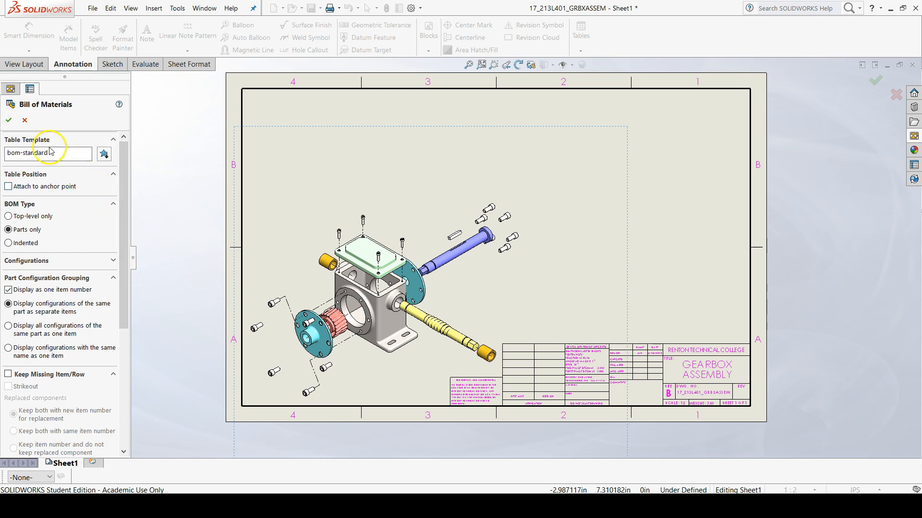
Accept the parts-only bill of materials with the bom-standard template and place it along the upper border of the sheet.
left_click(9, 122)
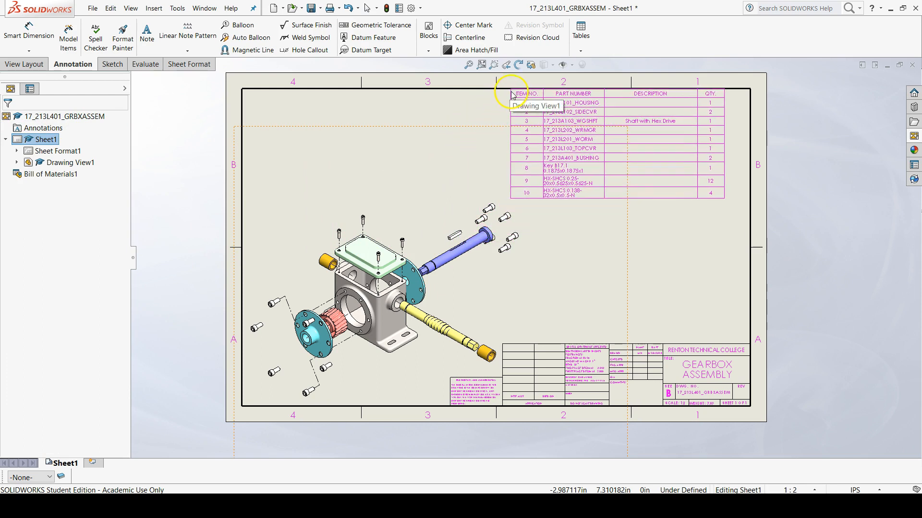
left_click(504, 93)
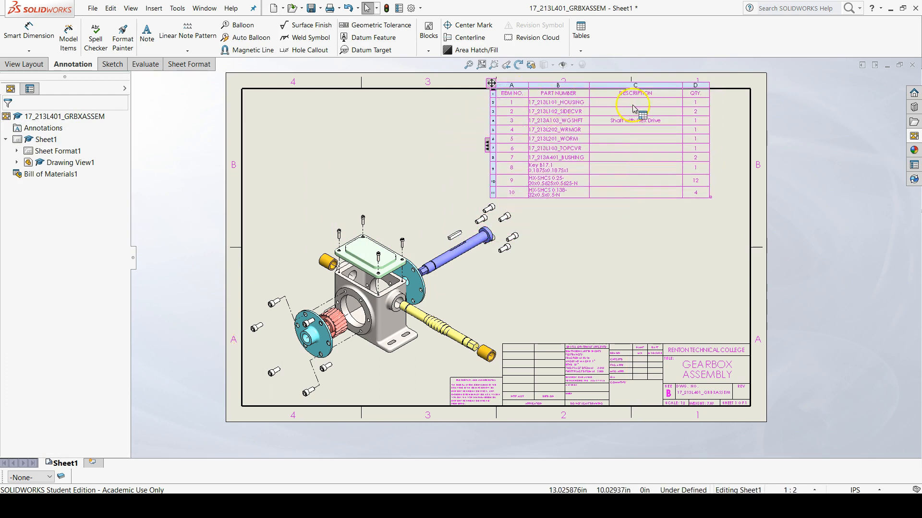
Change the bill of materials' Description column to show the Material custom property.
scroll(656, 92, "down", 3)
scroll(629, 156, "down", 2)
scroll(604, 154, "down", 2)
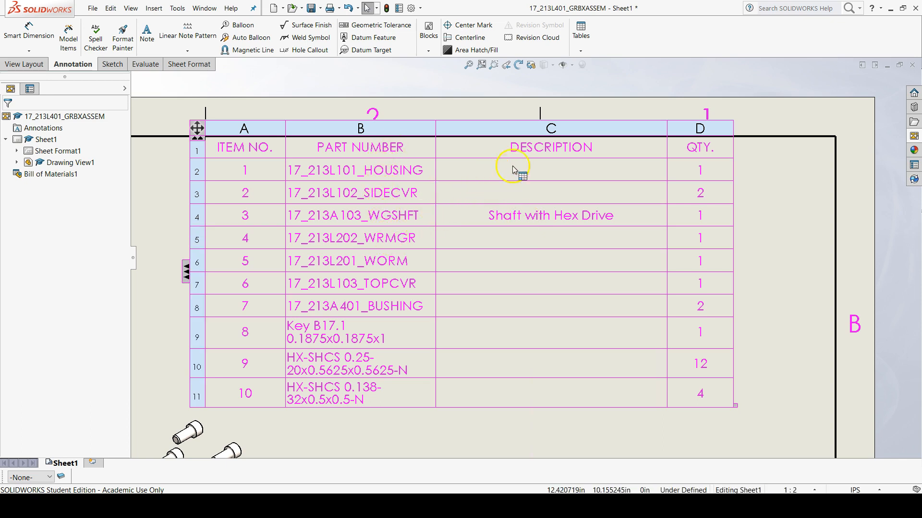
left_click(580, 128)
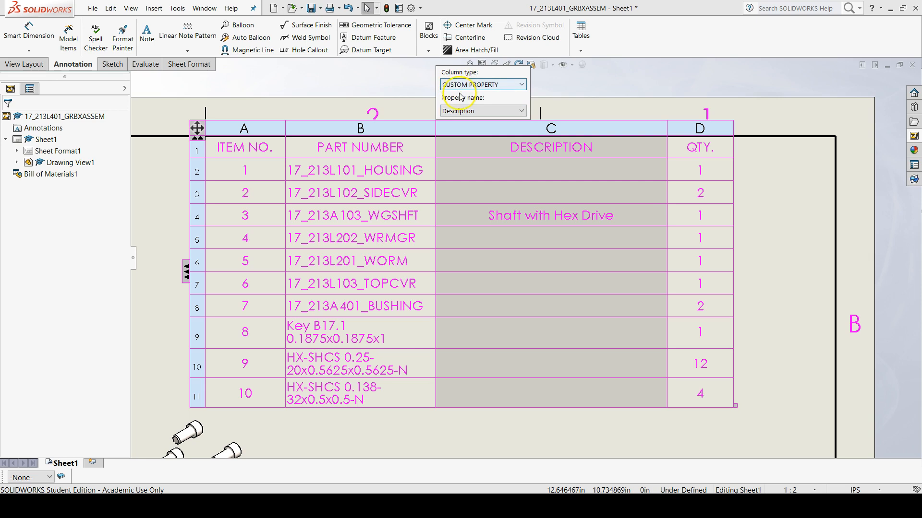
left_click(522, 110)
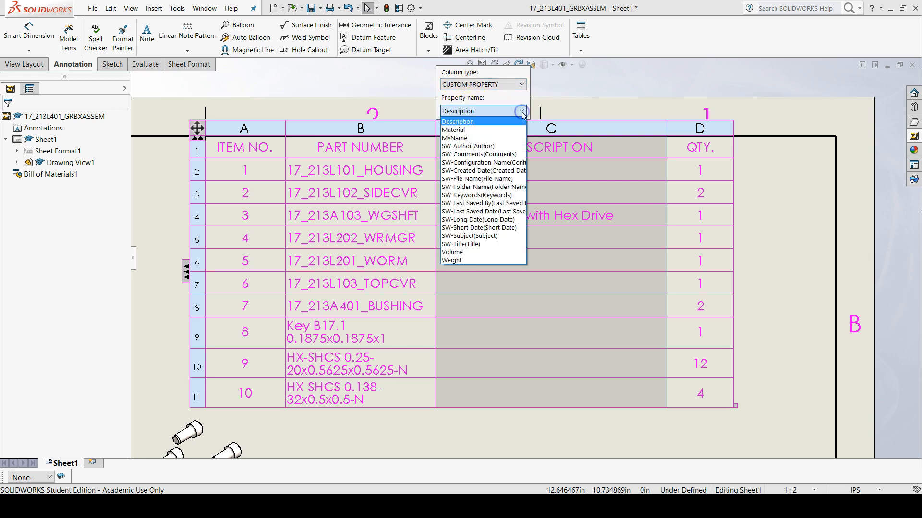
left_click(467, 129)
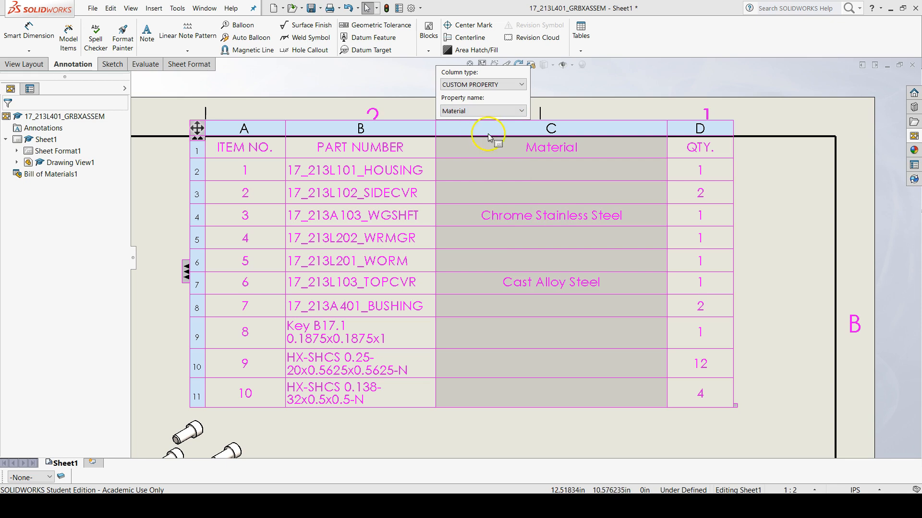
left_click(771, 122)
key("z")
scroll(671, 316, "up", 2)
scroll(670, 316, "down", 2)
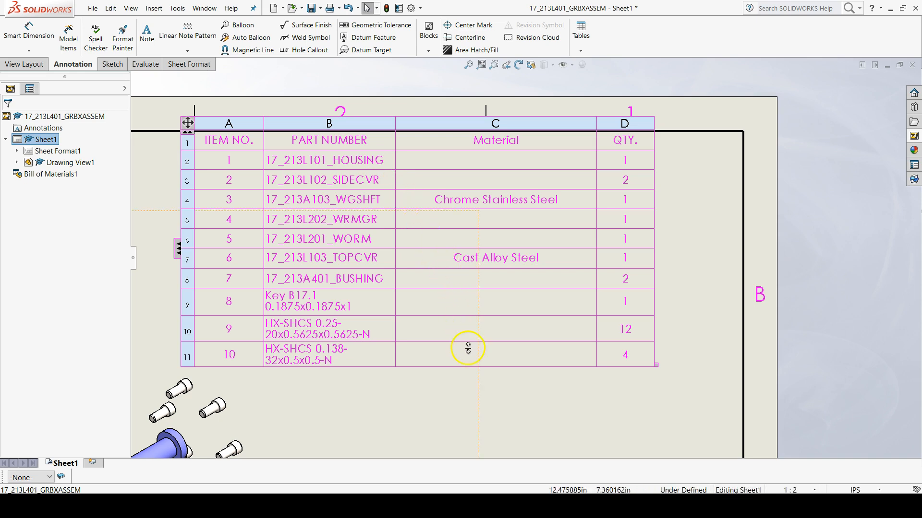
Switch to the gearbox assembly and open its 17_213L101_HOUSING component as a separate part.
left_click(502, 436)
left_click(578, 504)
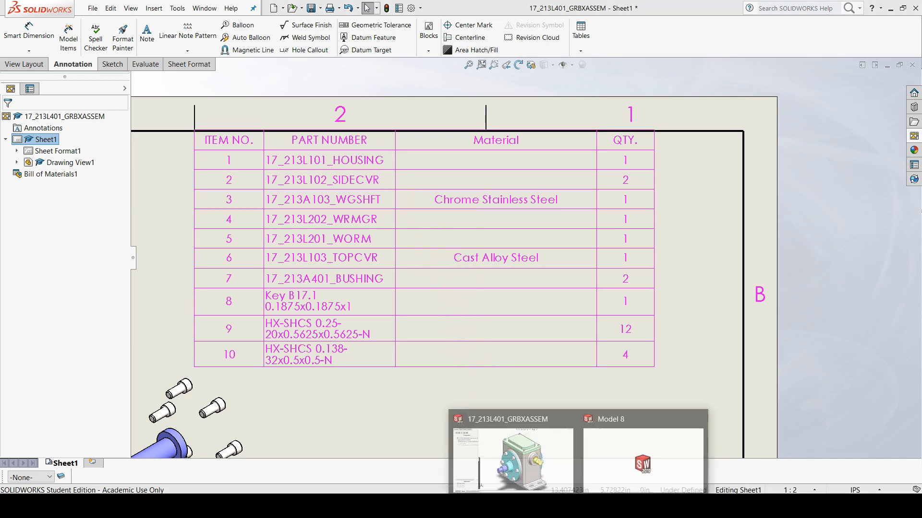
left_click(555, 459)
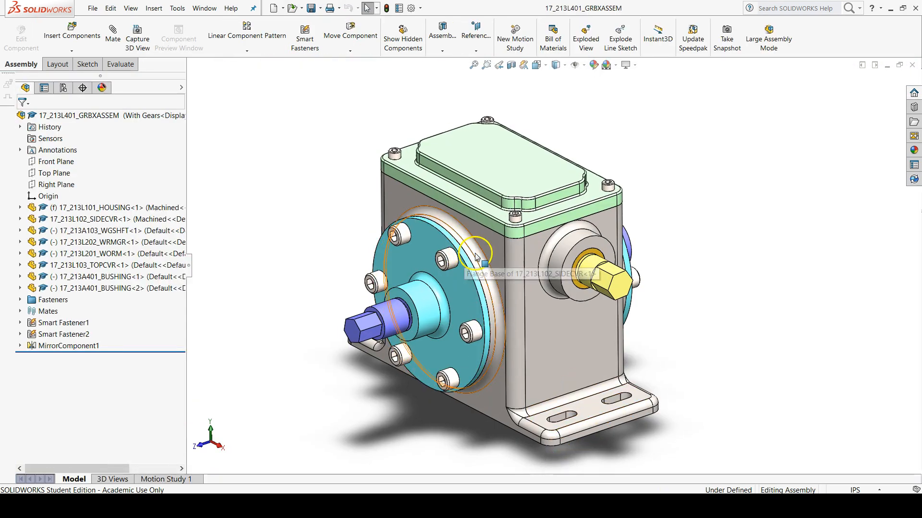
right_click(495, 251)
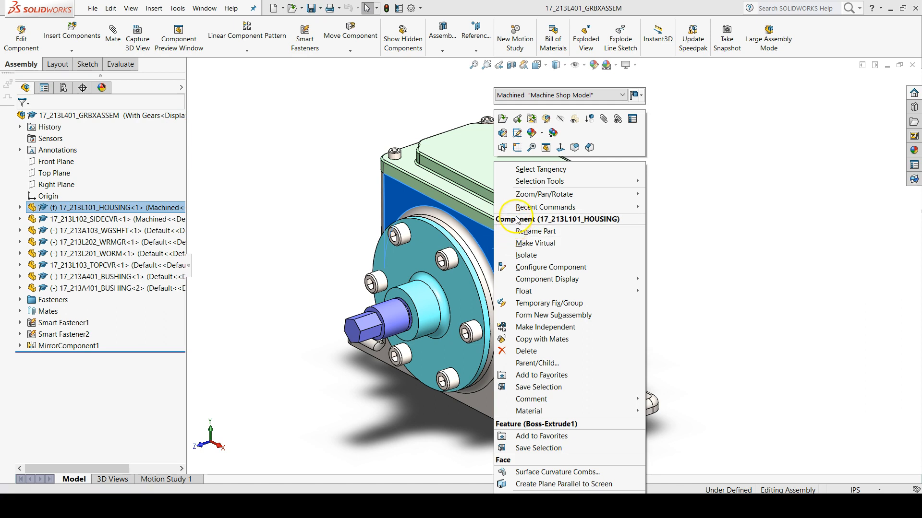
left_click(501, 120)
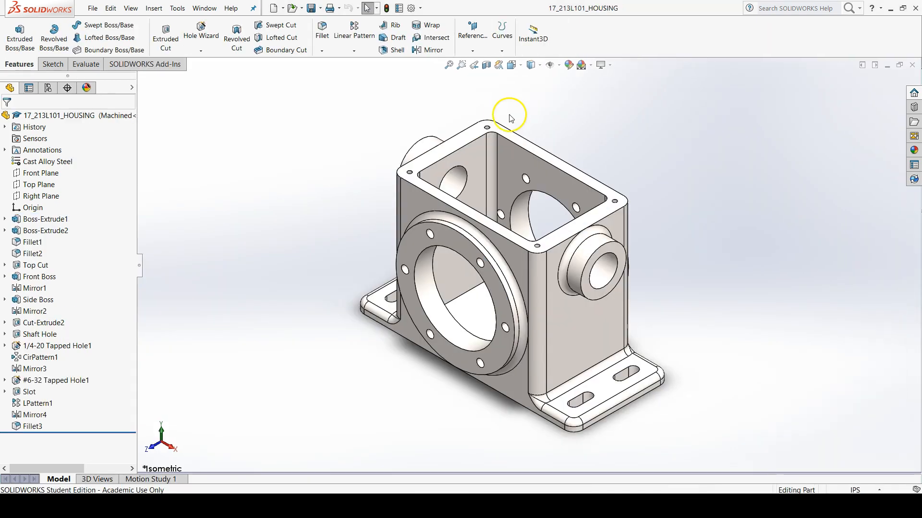
Add a Material custom property of type Text to the housing part, linked to the part's assigned material.
left_click(399, 9)
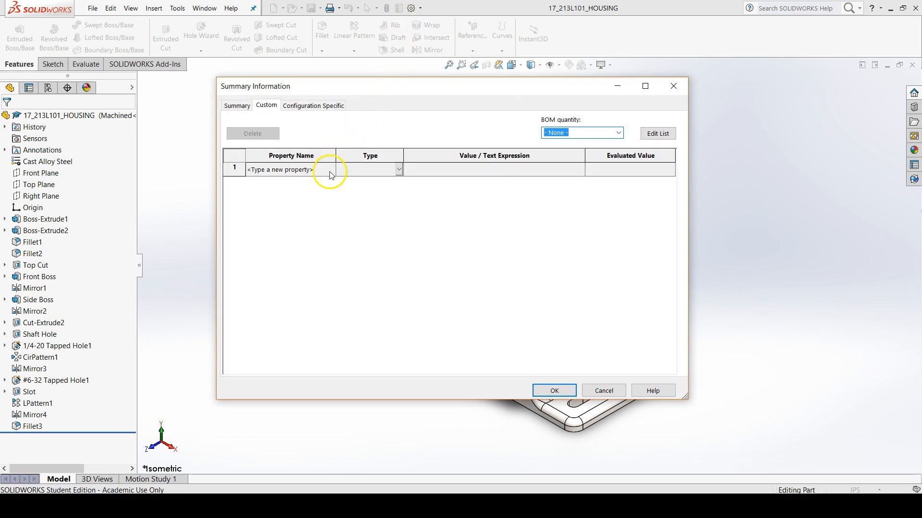
left_click(330, 171)
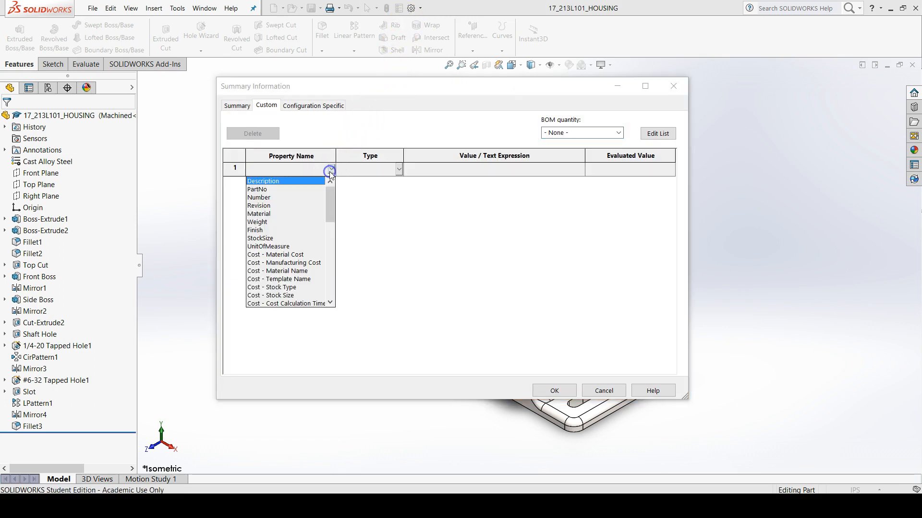
left_click(269, 217)
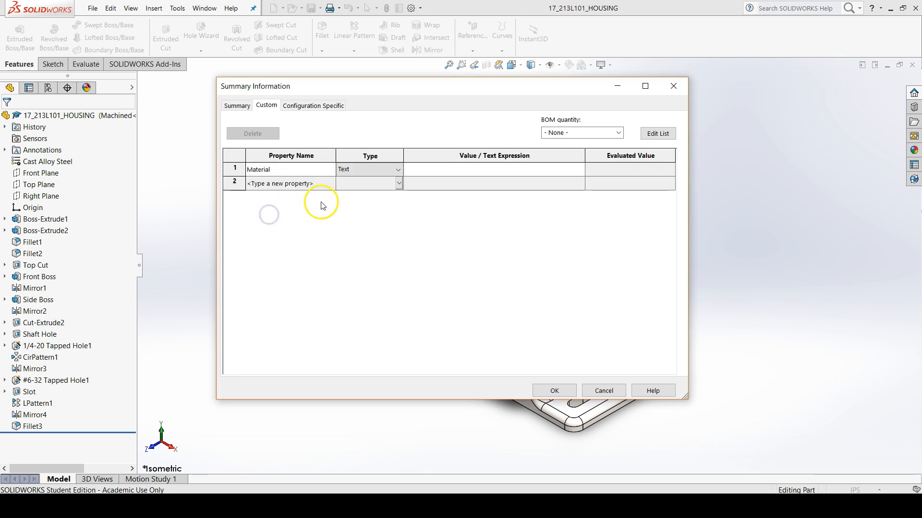
left_click(580, 170)
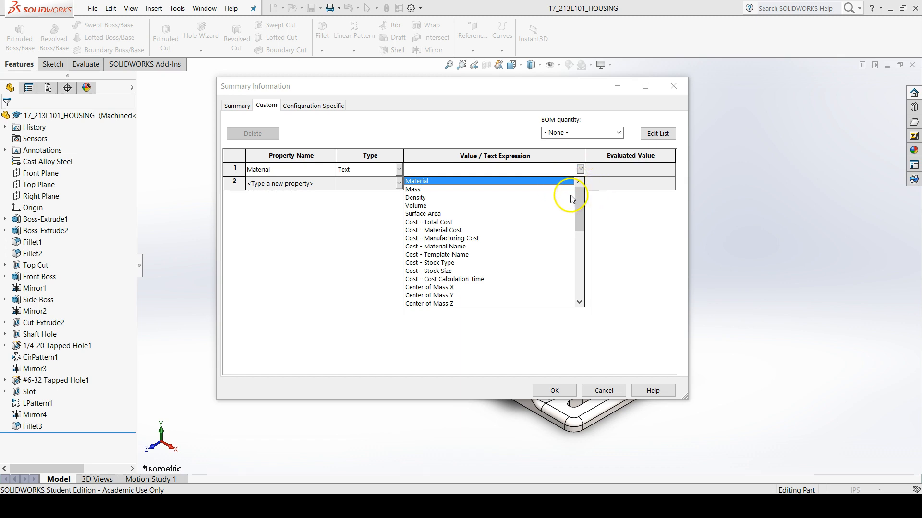
left_click(474, 183)
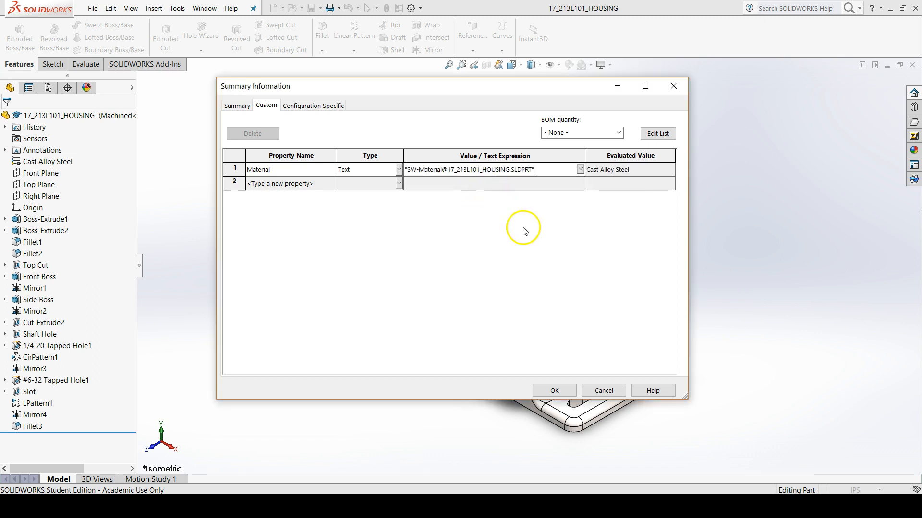
left_click(569, 392)
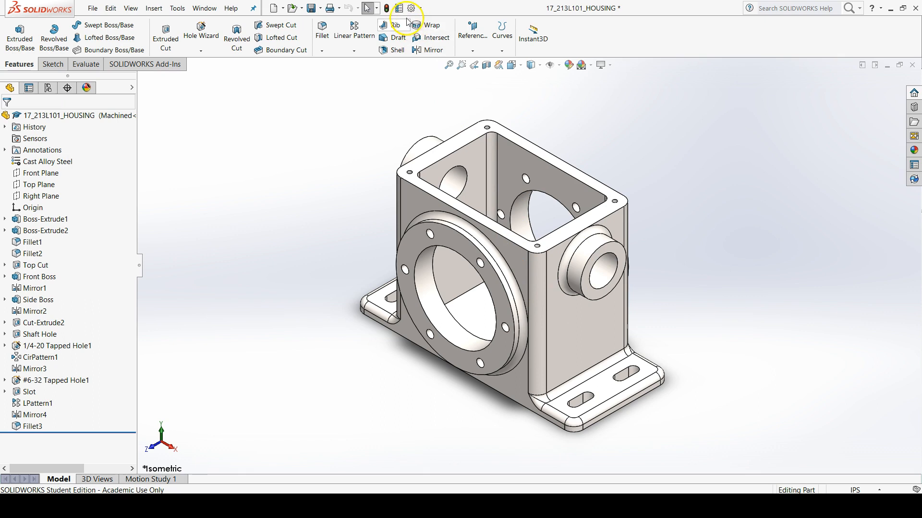
Save the housing part and return to the 17_213L401_GRBXASSEM drawing sheet.
left_click(311, 7)
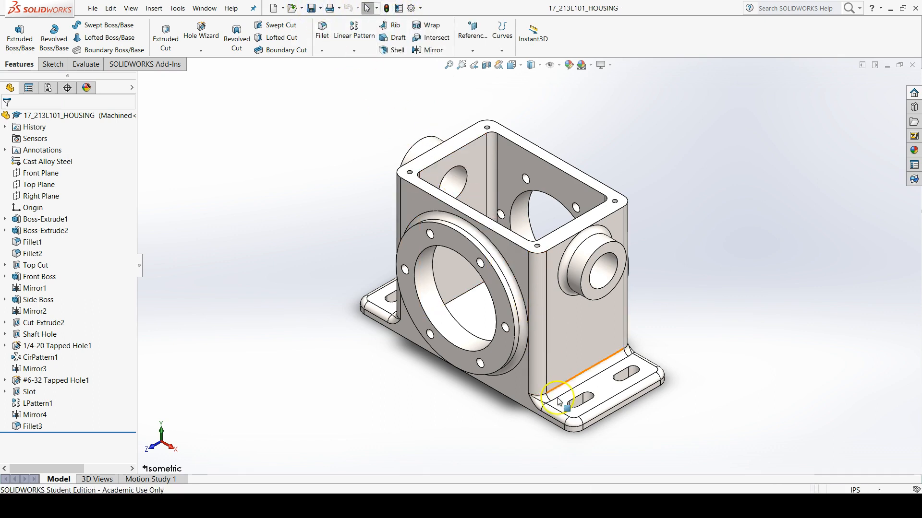
mouse_move(578, 506)
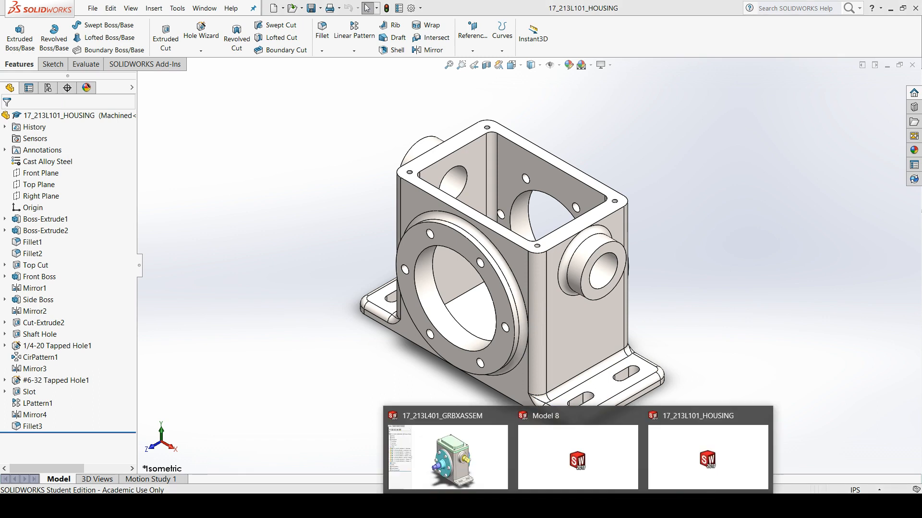
mouse_move(602, 477)
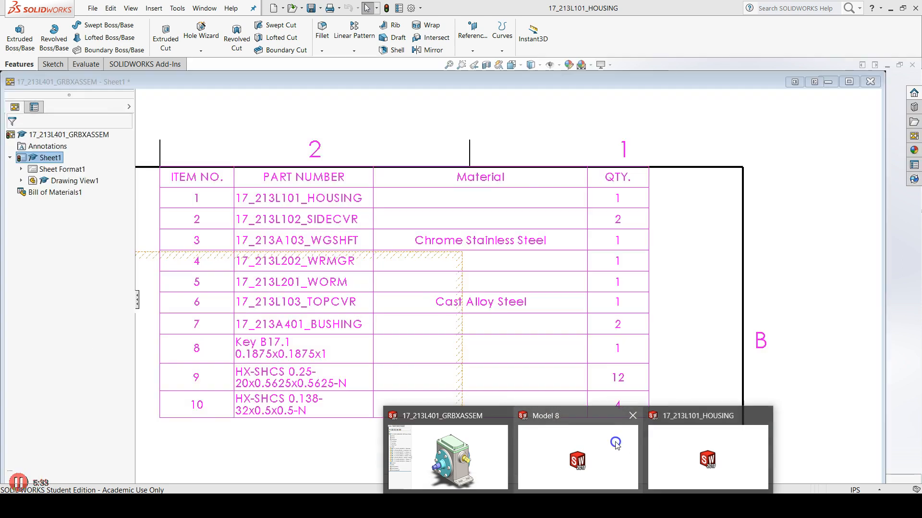
left_click(616, 444)
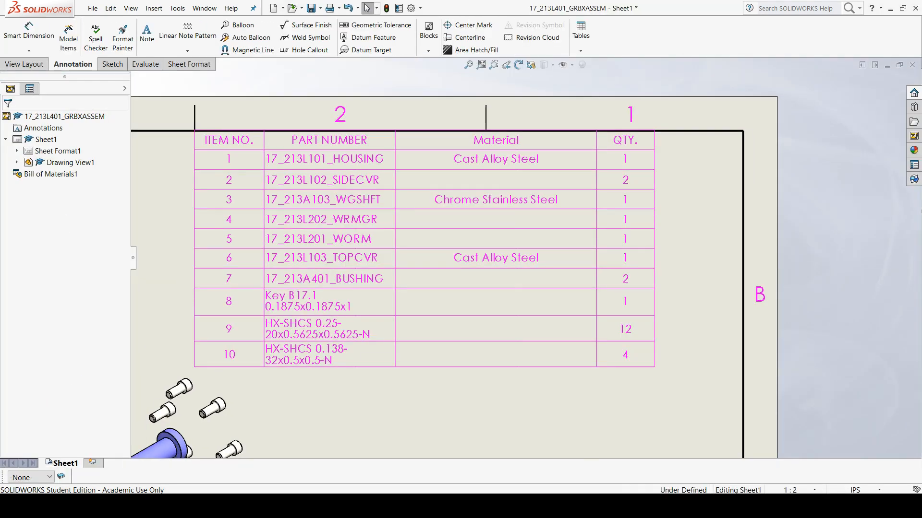
Move the bill of materials into the upper-right corner of the sheet border.
left_click(595, 336)
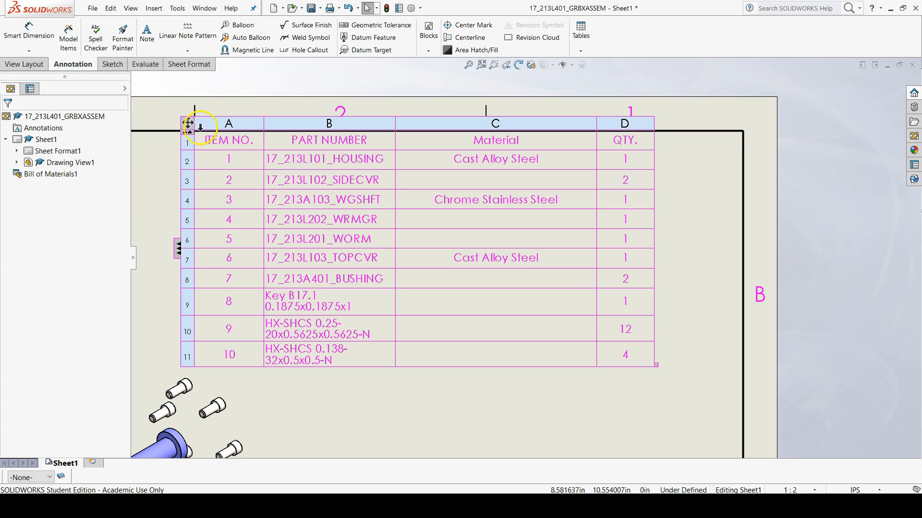
left_click_drag(187, 123, 274, 121)
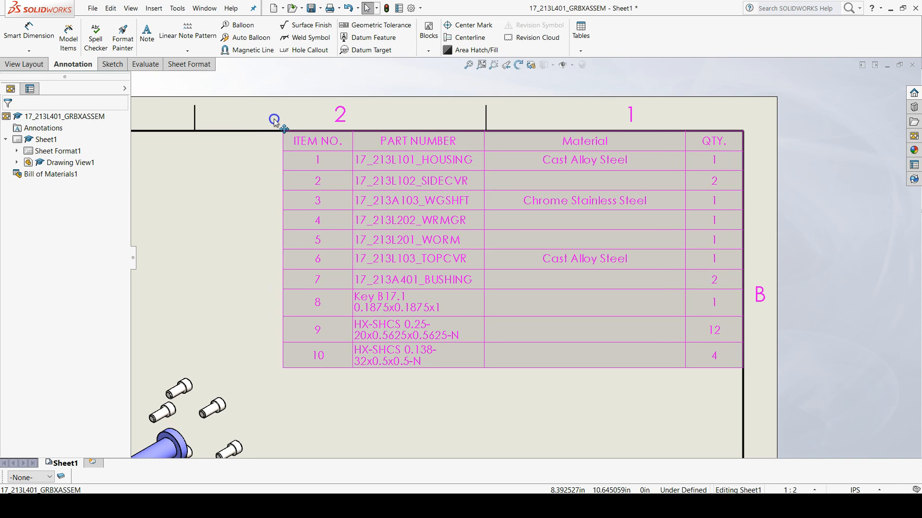
left_click_drag(274, 121, 276, 120)
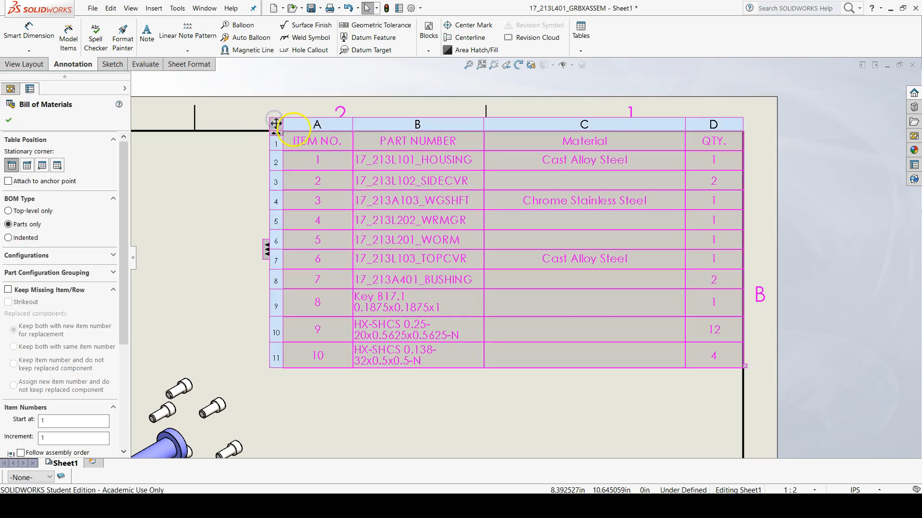
Narrow the ITEM NO., Material and QTY. columns and widen PART NUMBER so that its entries fit on one line.
left_click(352, 141)
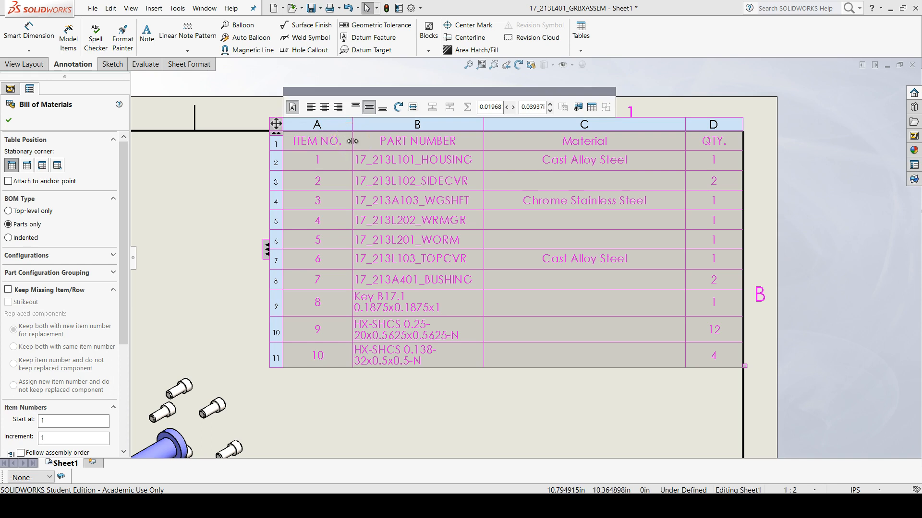
left_click_drag(353, 140, 300, 129)
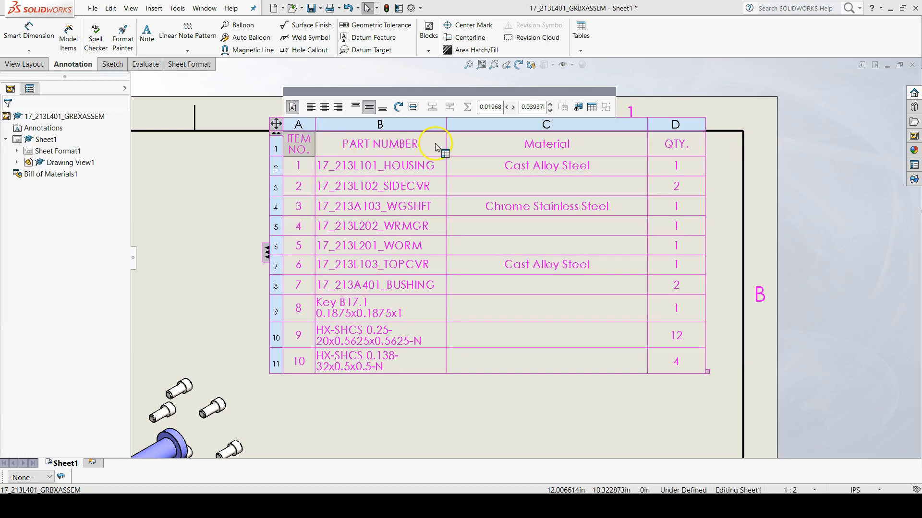
left_click_drag(445, 142, 510, 142)
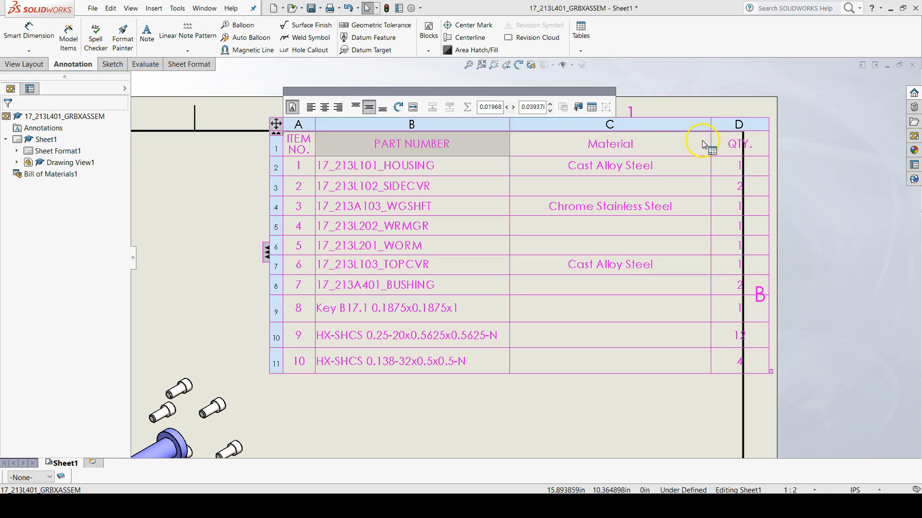
mouse_move(711, 144)
left_mouse_down()
mouse_move(678, 143)
mouse_move(708, 144)
mouse_move(695, 141)
left_mouse_up()
left_click(726, 145)
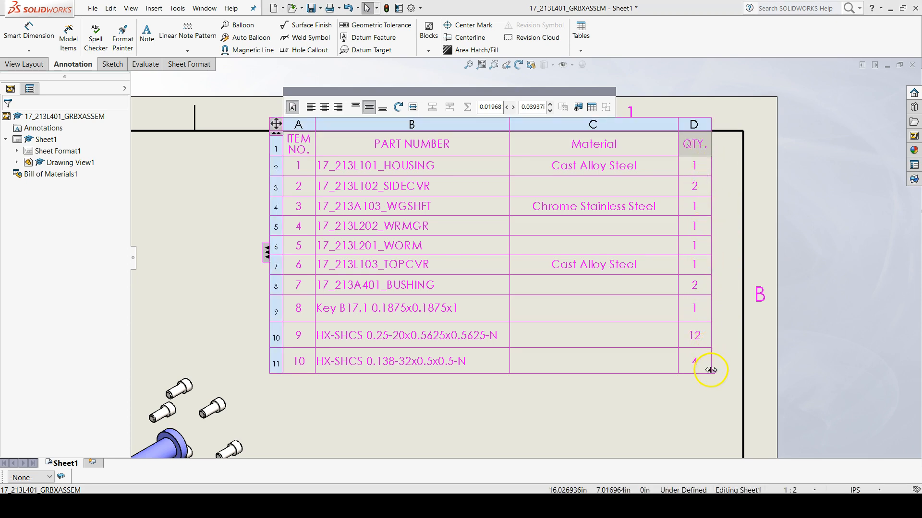
Resize the whole bill of materials from its corner so it meets the right border line with shorter rows.
left_click_drag(712, 374, 738, 276)
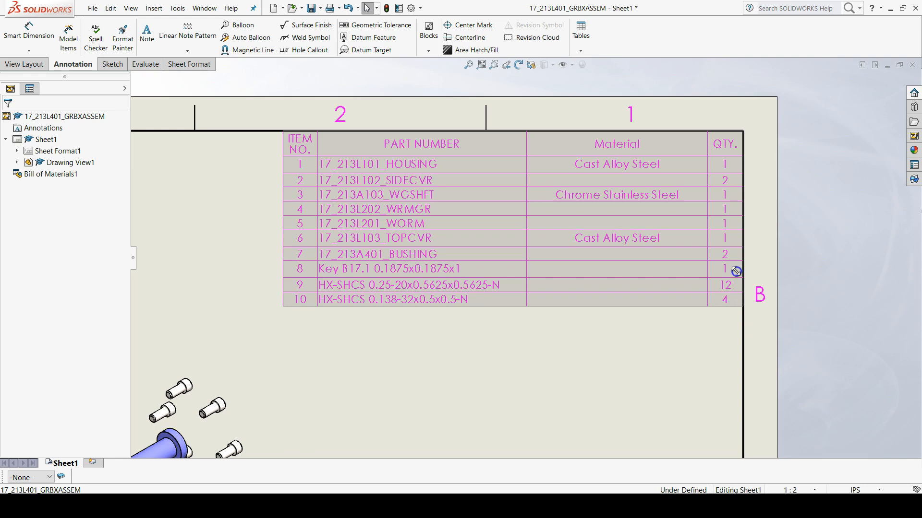
left_click(578, 335)
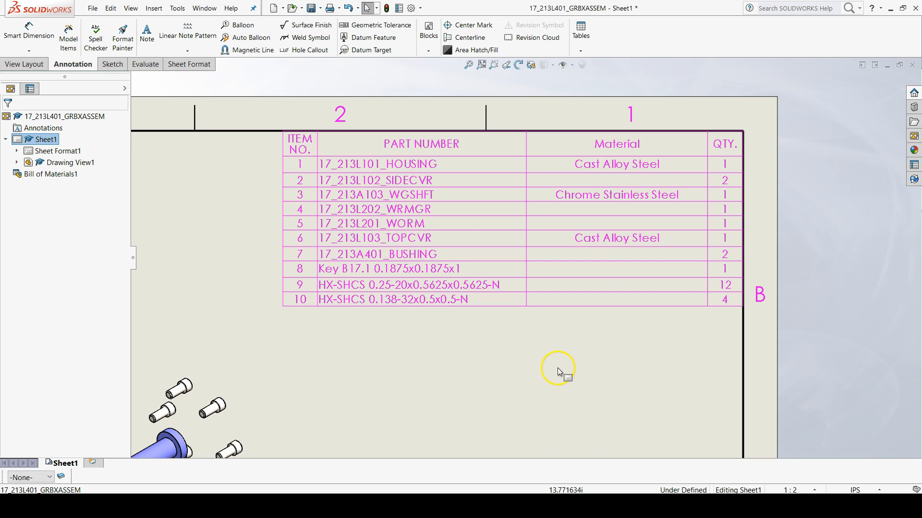
scroll(525, 373, "up", 2)
scroll(515, 367, "up", 3)
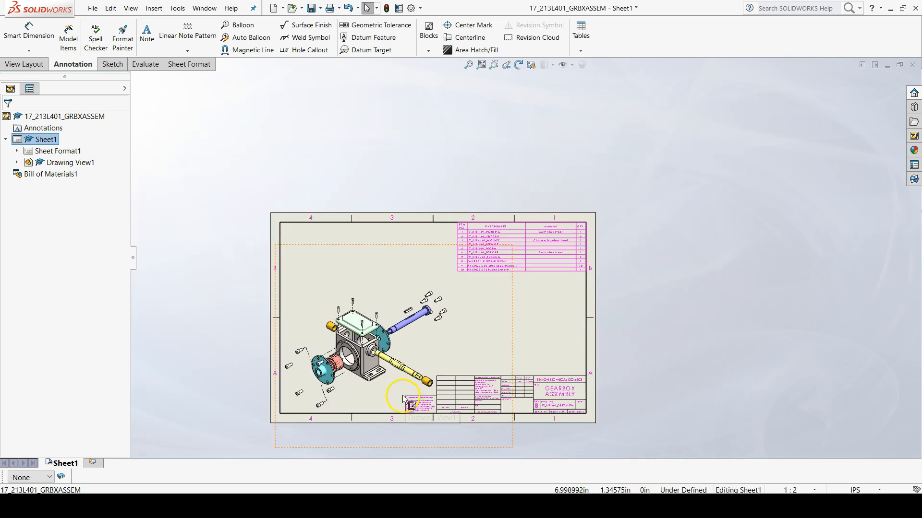
key("f")
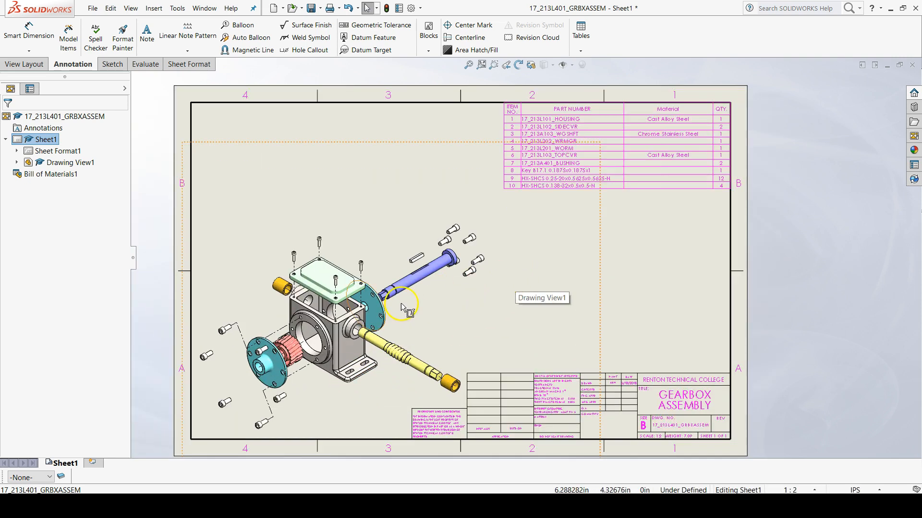